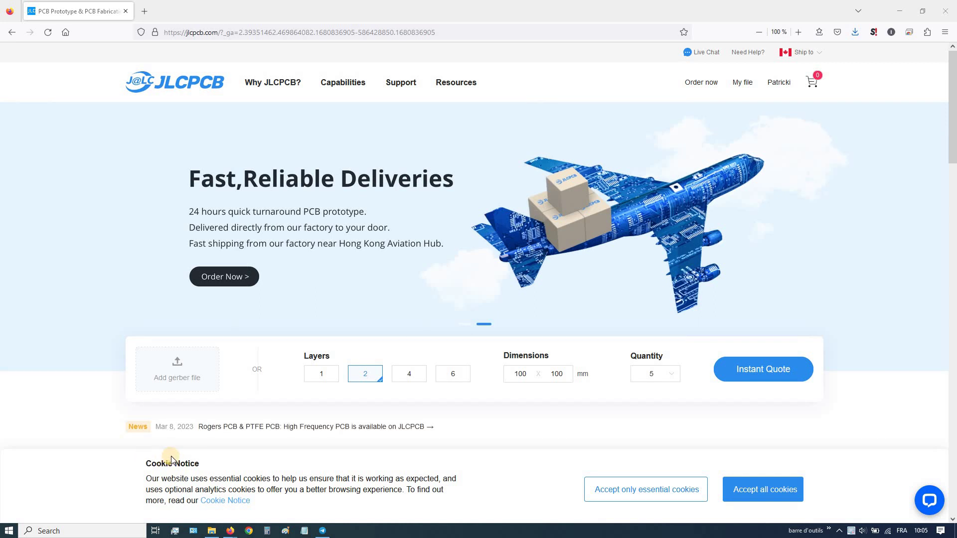
# Open JLCPCB ALTERNATE PARTS.xlsx in Calc, scroll through the list, and return to the JLCPCB page
pyautogui.click(212, 531)
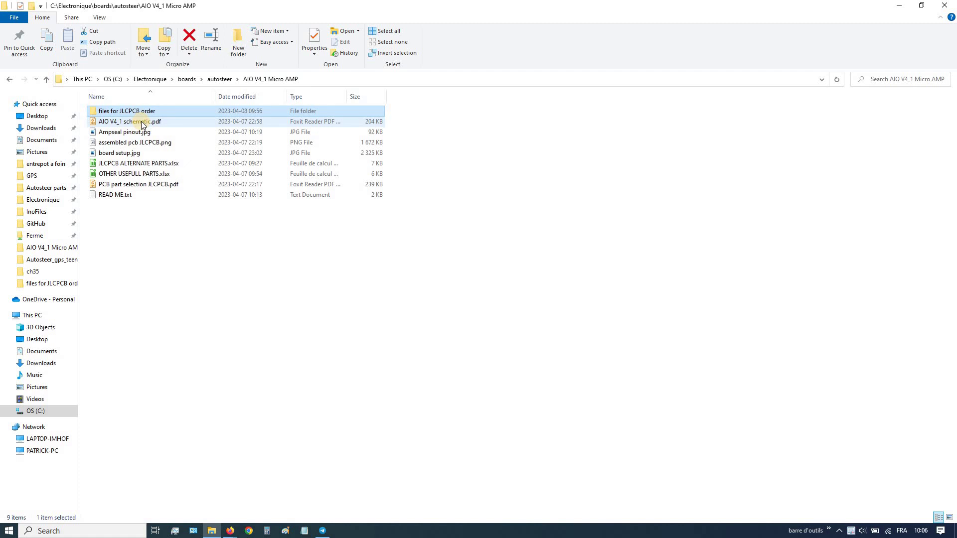
pyautogui.doubleClick(144, 164)
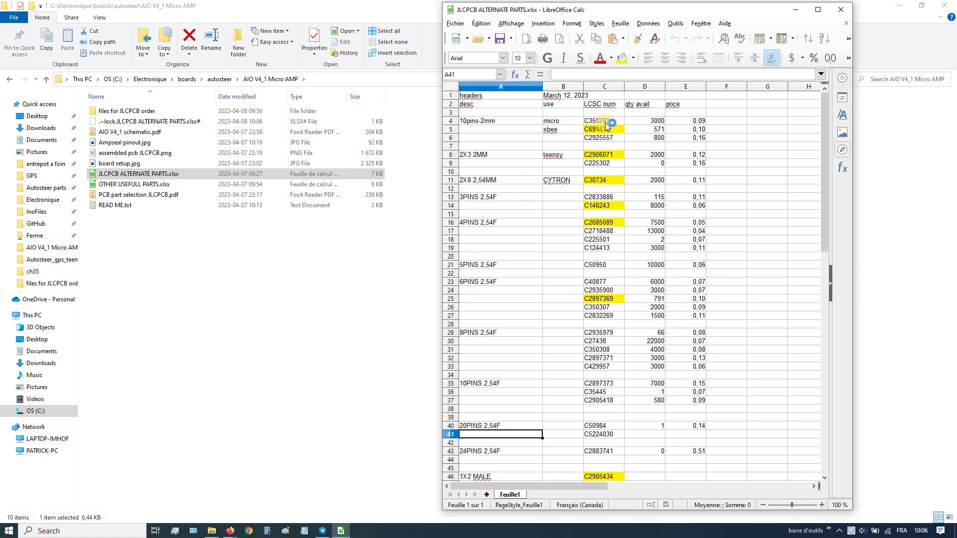
pyautogui.scroll(-8, 613, 157)
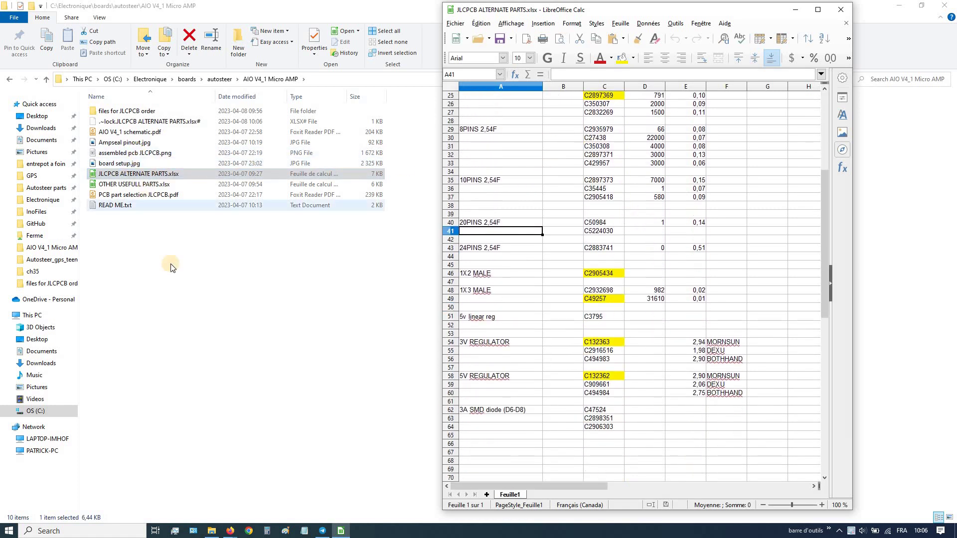
pyautogui.moveTo(230, 531)
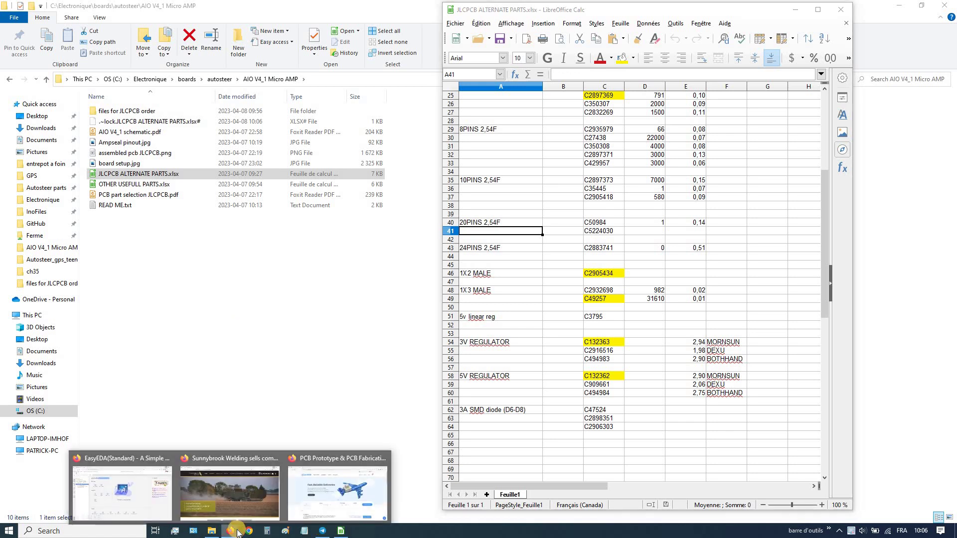
pyautogui.click(339, 491)
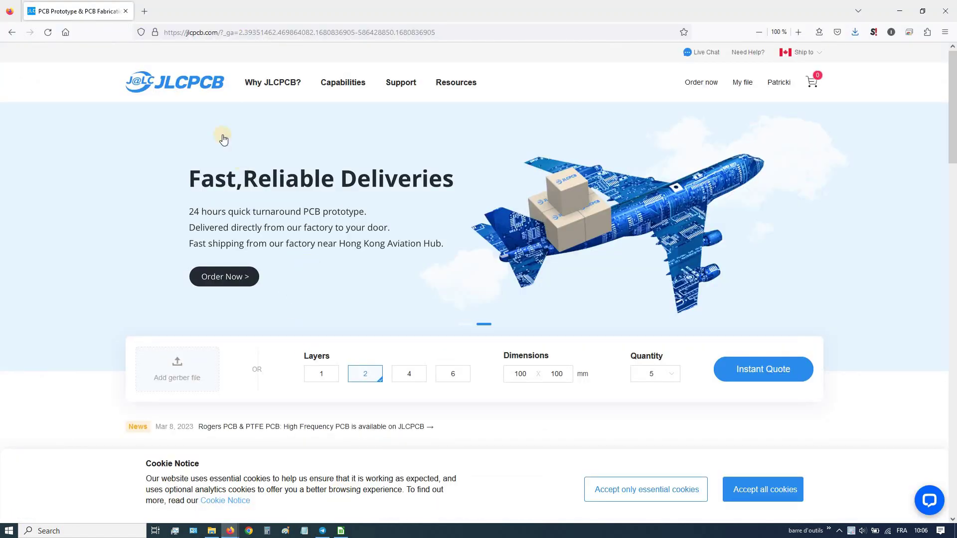
# Start a new order and upload Gerber_AIO V4.1 Micro AMP.zip as the board files
pyautogui.click(706, 83)
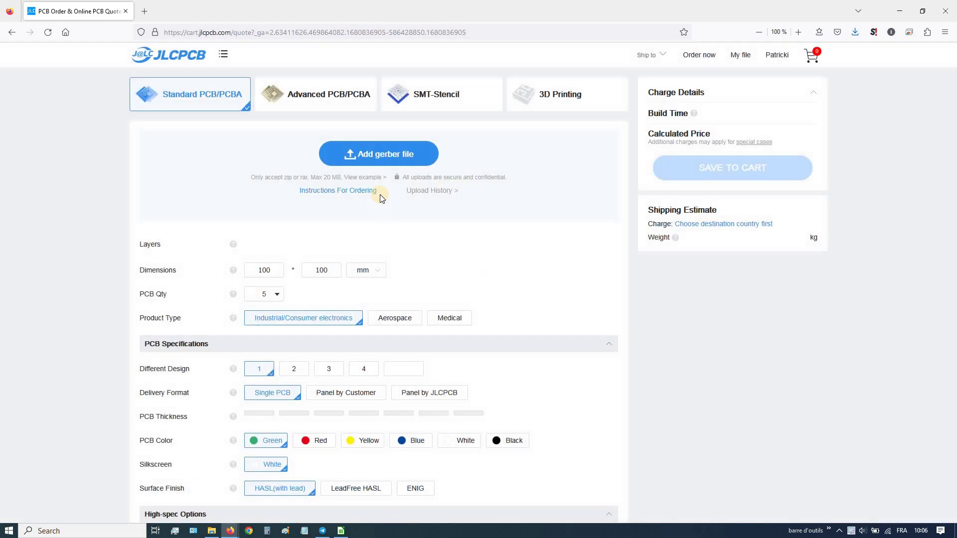
pyautogui.click(371, 151)
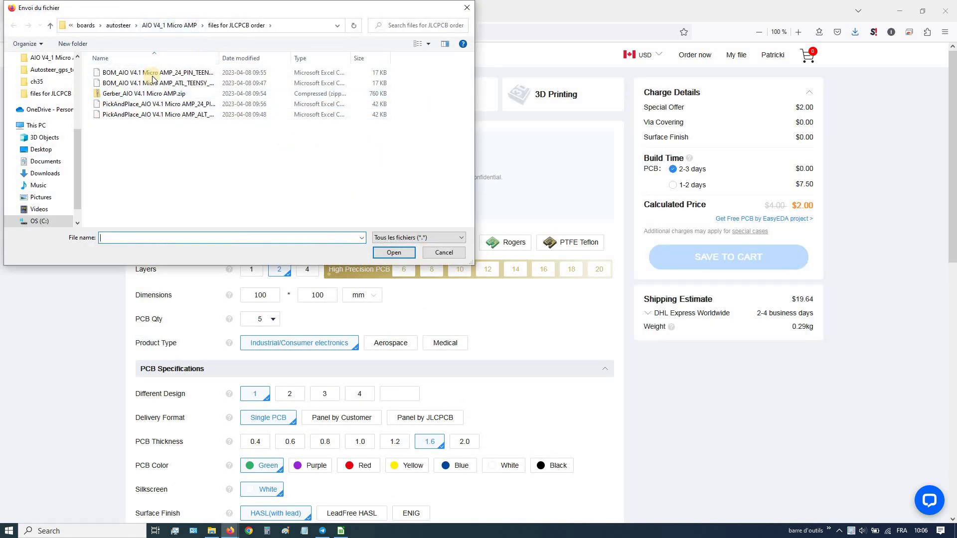
pyautogui.click(140, 95)
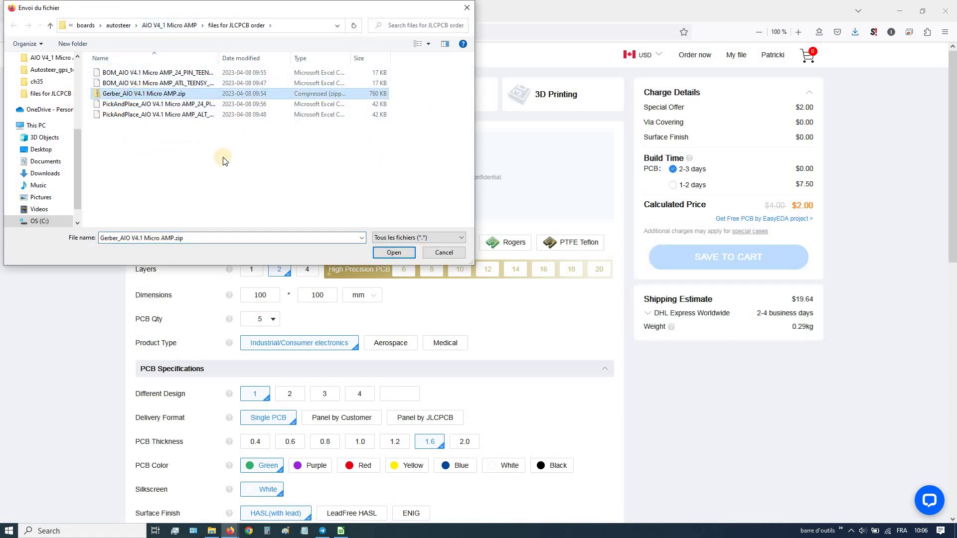
pyautogui.click(392, 252)
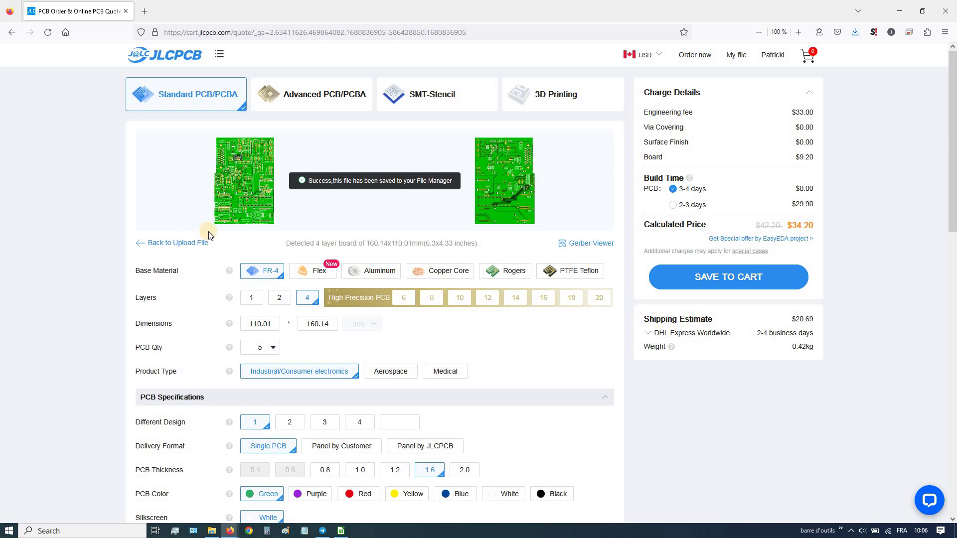
pyautogui.scroll(-1, 212, 238)
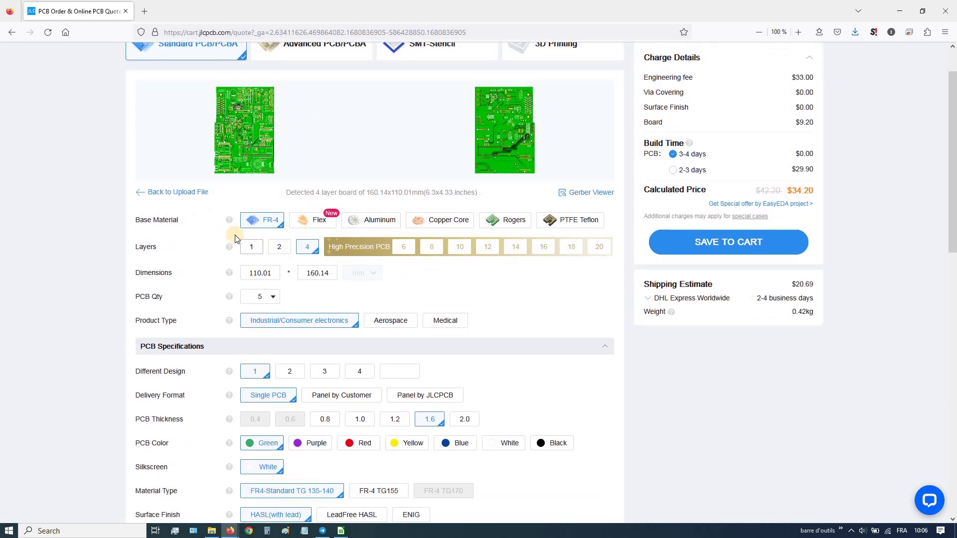
pyautogui.scroll(-2, 213, 229)
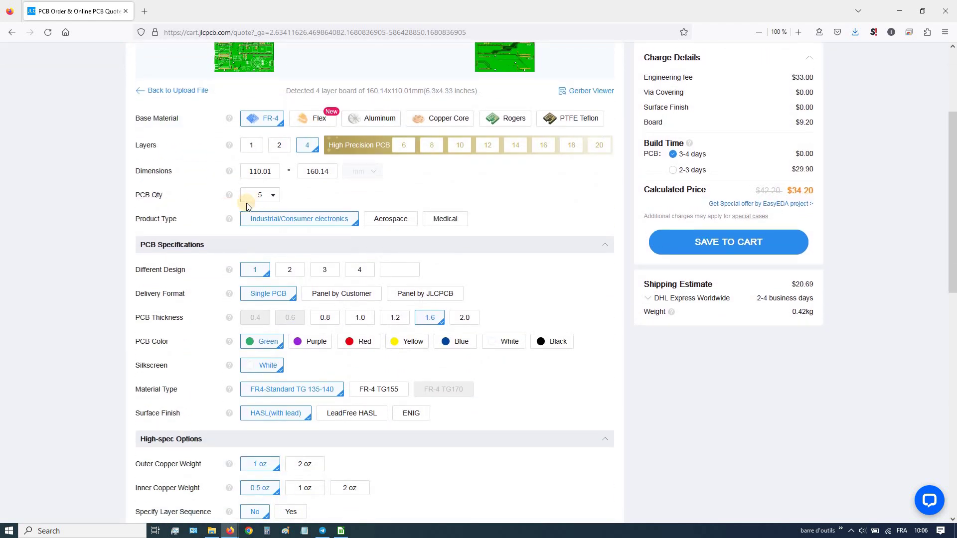
pyautogui.scroll(-2, 237, 219)
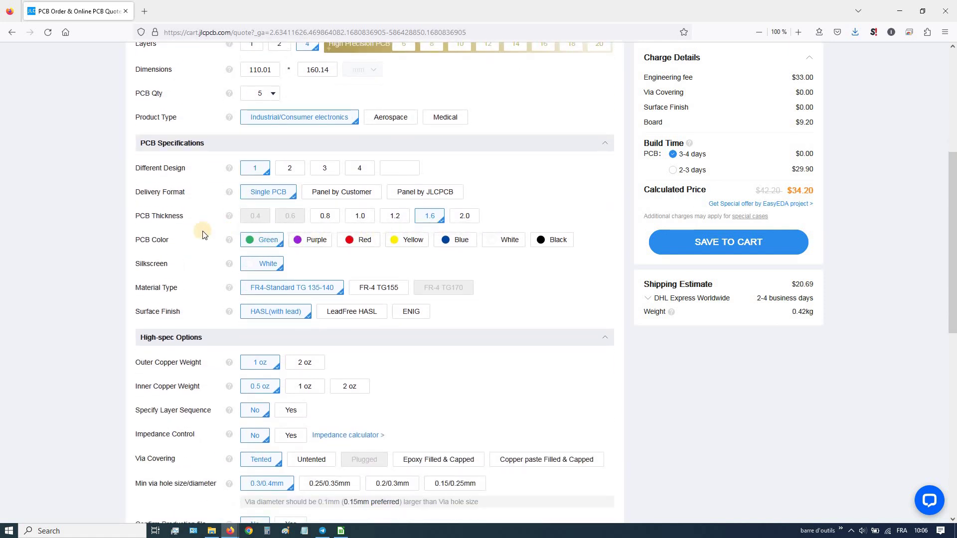
pyautogui.scroll(-1, 205, 238)
pyautogui.scroll(-3, 202, 235)
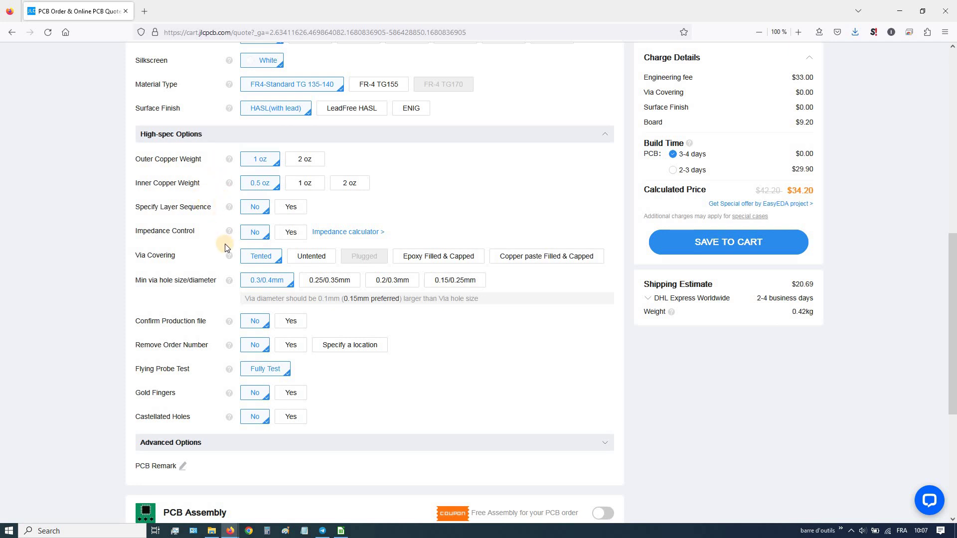
pyautogui.scroll(-4, 225, 244)
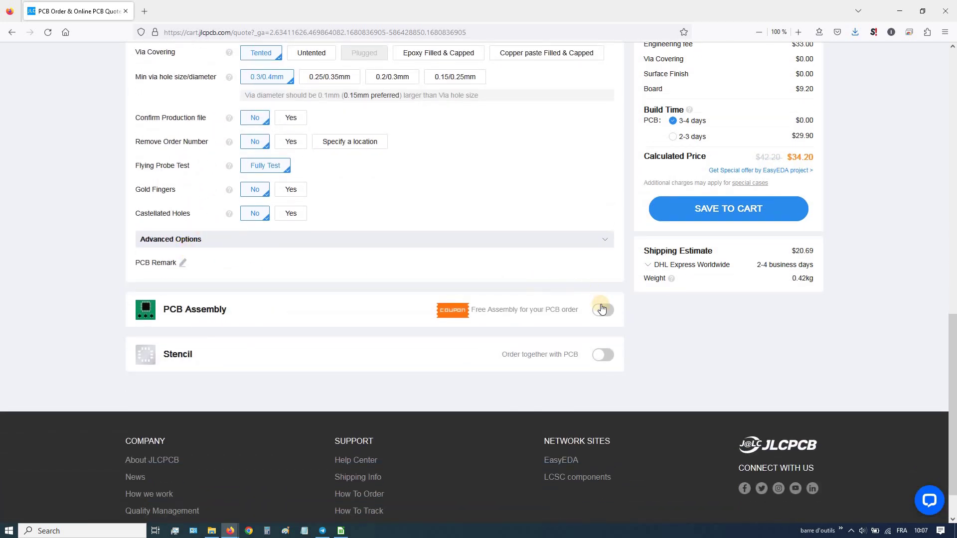
# Enable Economic top-side PCB assembly for 5 boards and confirm the assembly settings
pyautogui.click(607, 311)
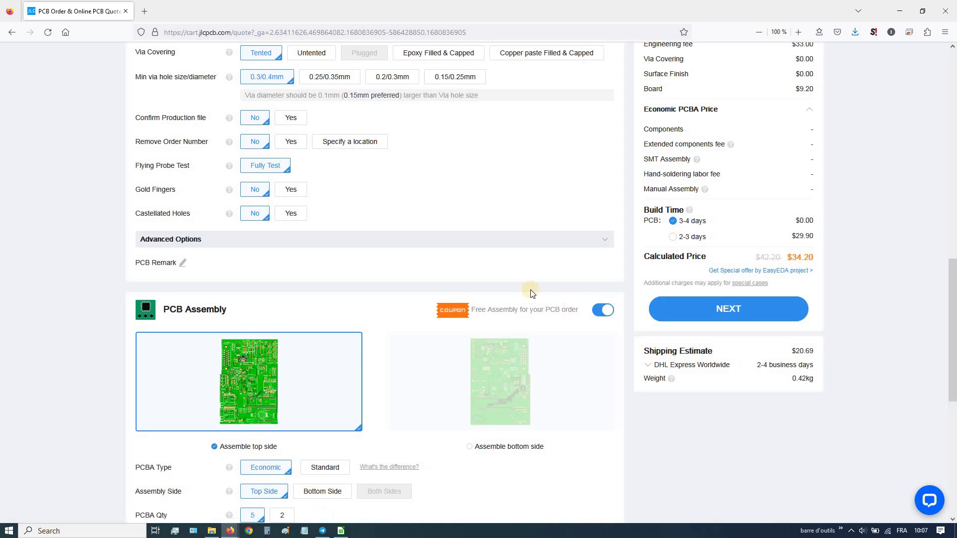
pyautogui.scroll(-4, 409, 254)
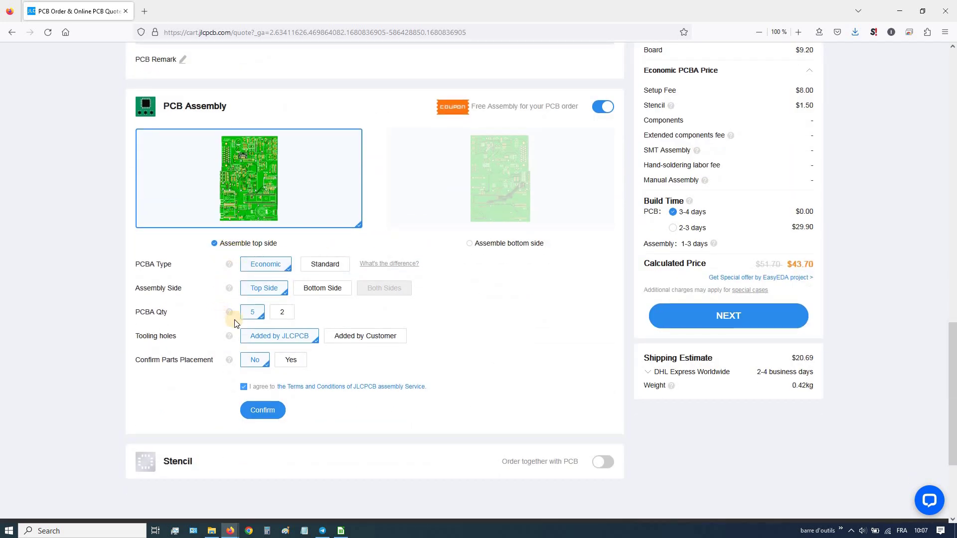
pyautogui.scroll(-2, 253, 319)
pyautogui.click(271, 312)
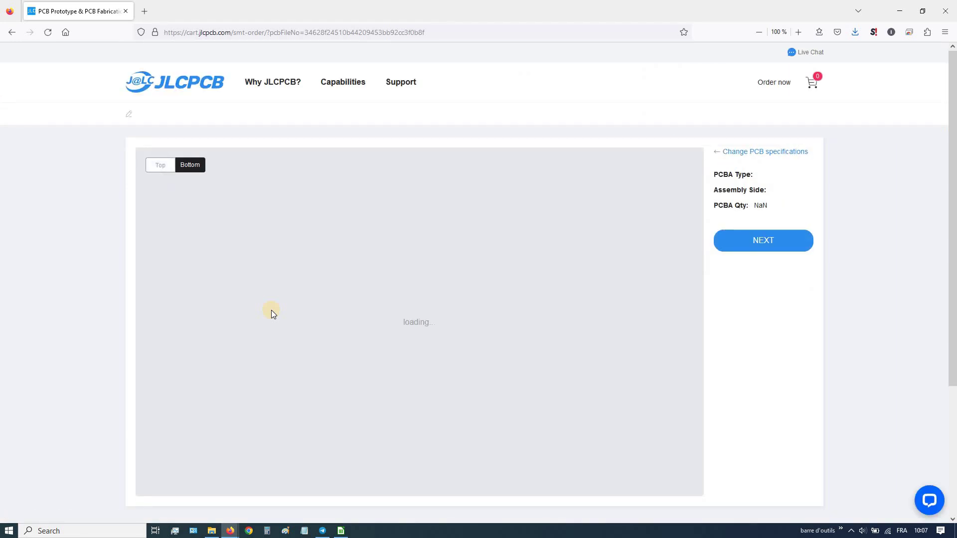
# Move to the Bill of Materials step and upload the 24_PIN_TEENSY BOM file
pyautogui.scroll(-2, 449, 259)
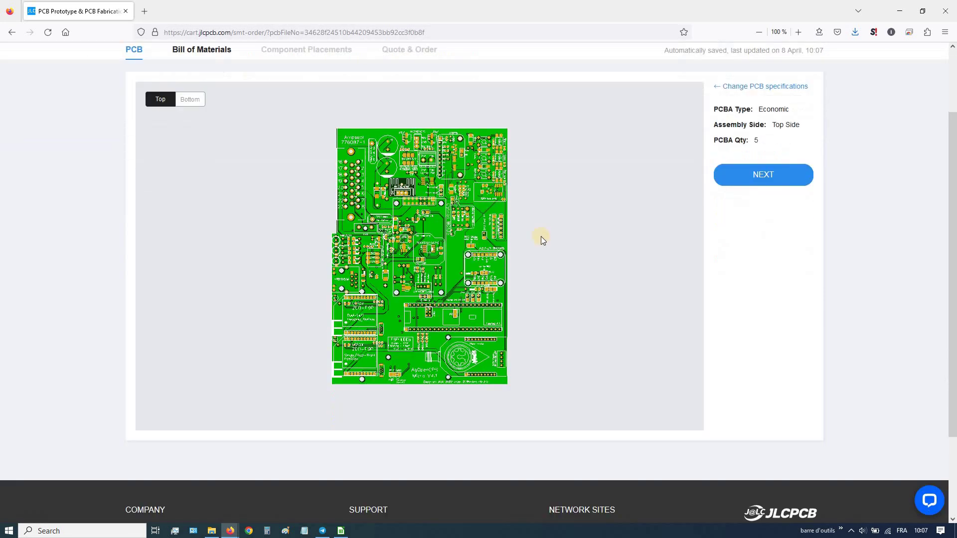
pyautogui.click(753, 160)
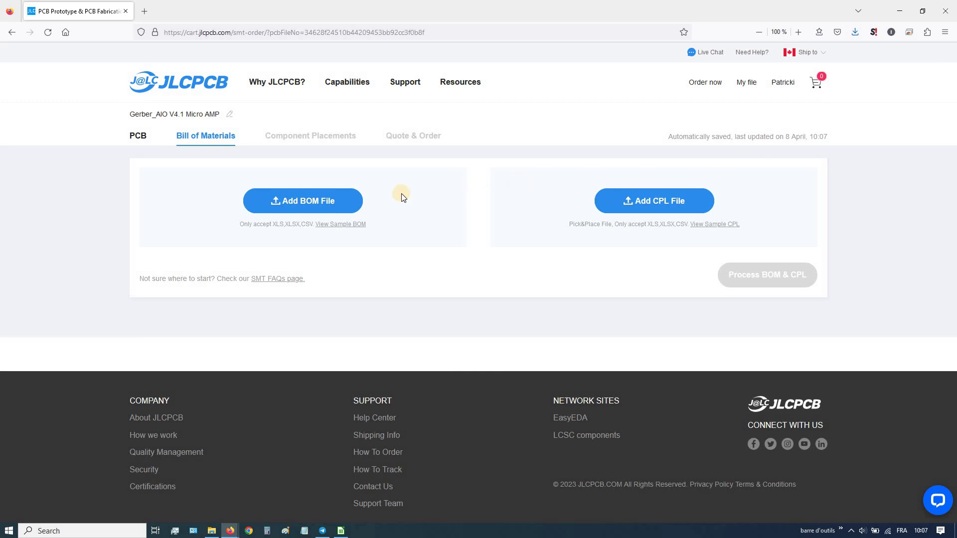
pyautogui.click(301, 197)
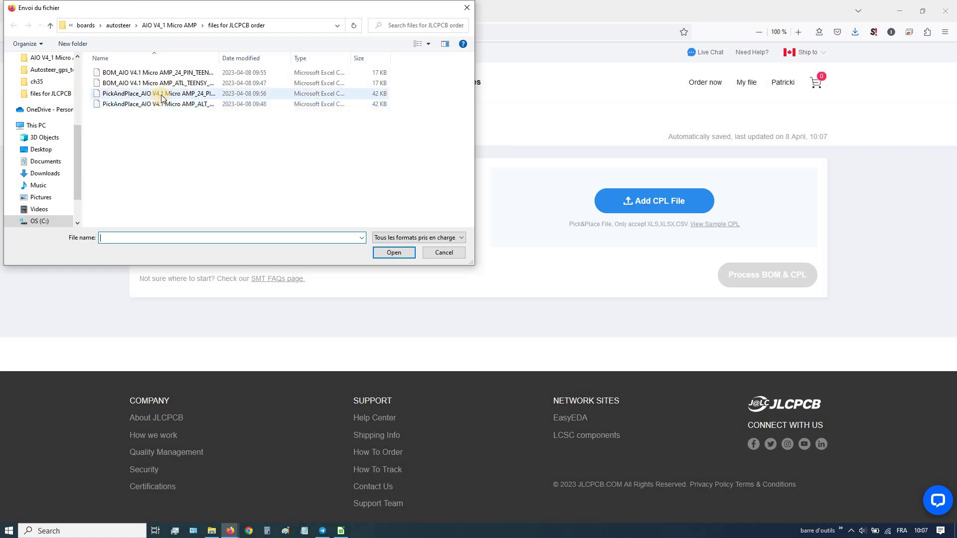
pyautogui.click(177, 74)
pyautogui.moveTo(220, 56); pyautogui.dragTo(314, 56)
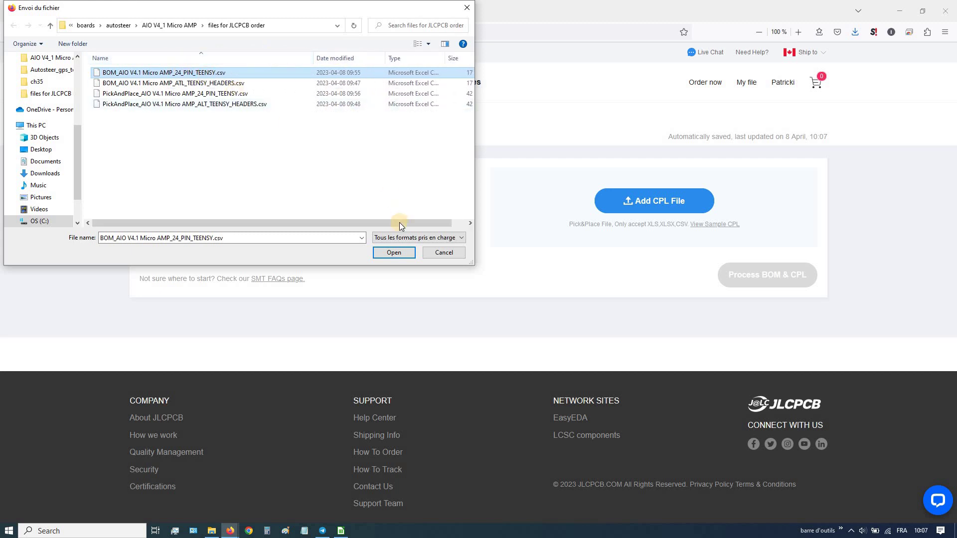
pyautogui.click(394, 253)
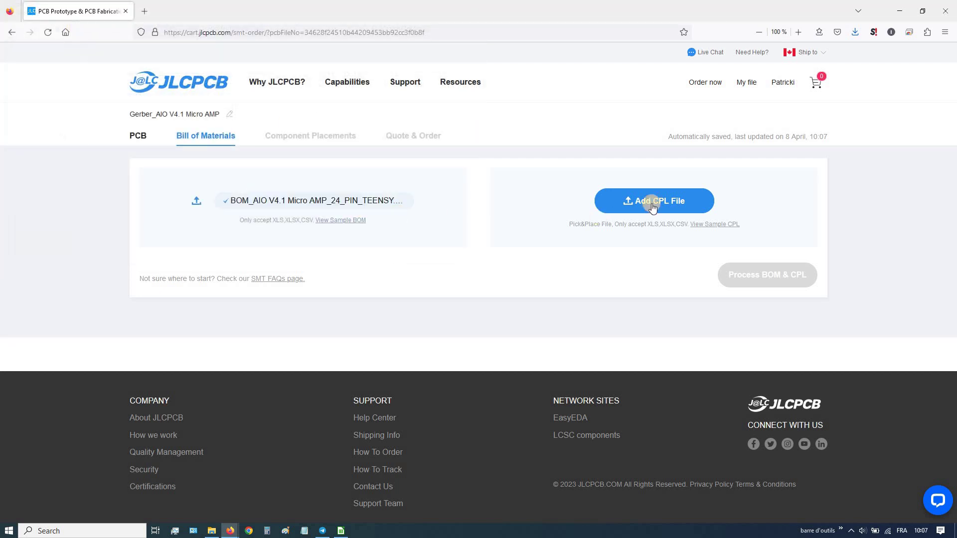
# Upload the 24_PIN_TEENSY pick-and-place file and process the BOM and CPL together
pyautogui.click(654, 205)
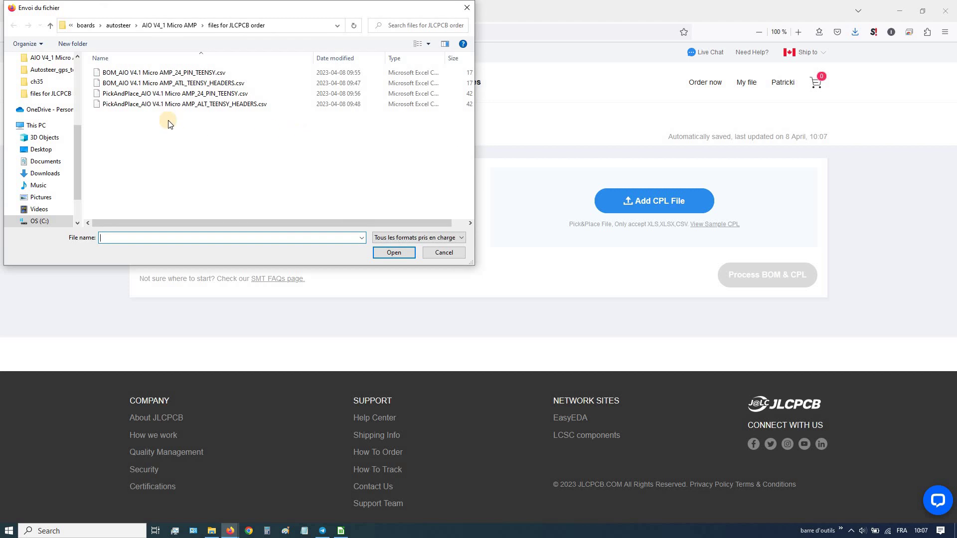
pyautogui.click(175, 95)
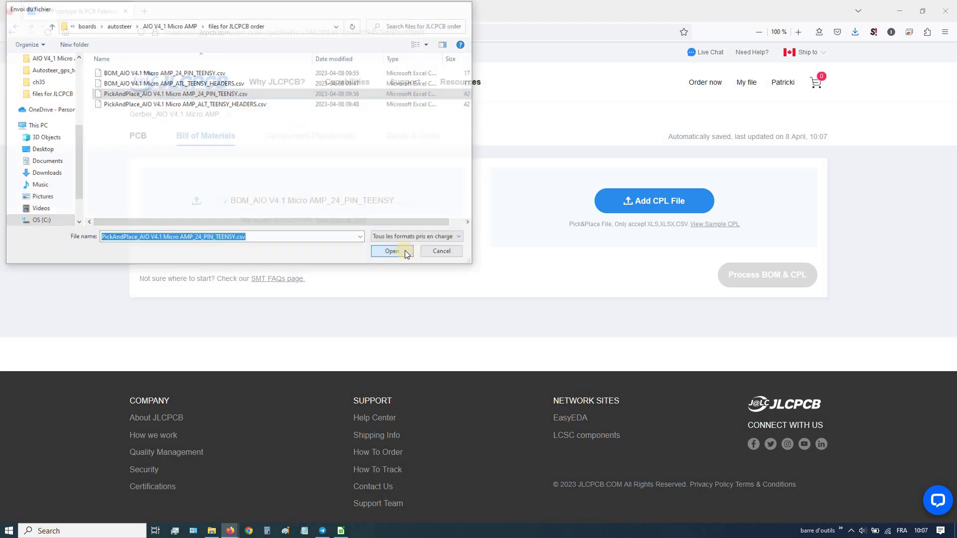
pyautogui.click(405, 250)
pyautogui.click(791, 275)
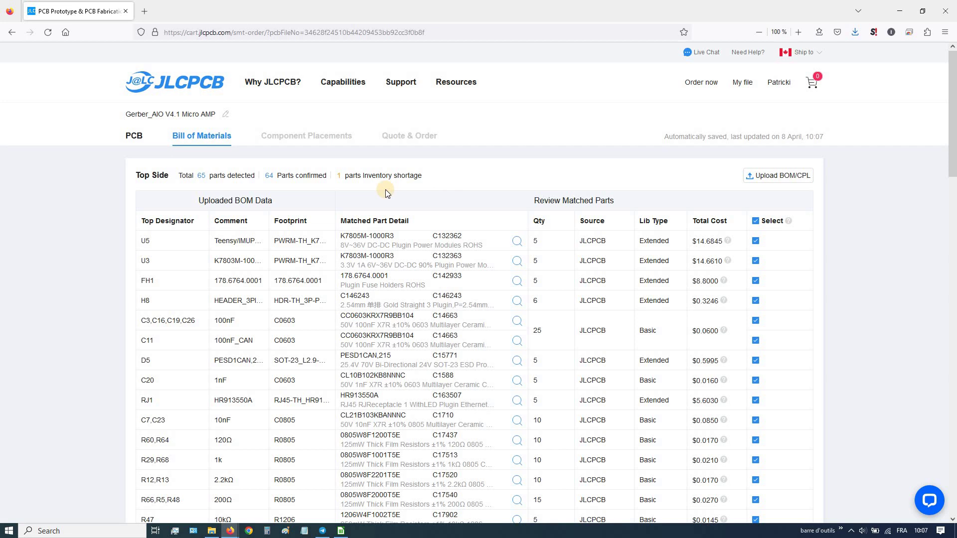
pyautogui.scroll(-1, 389, 180)
pyautogui.scroll(-4, 398, 162)
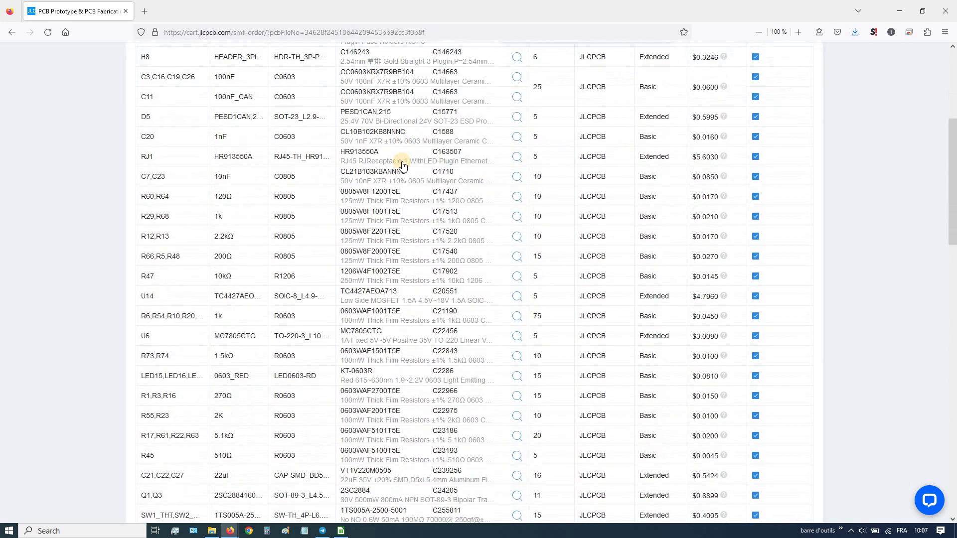
pyautogui.scroll(-13, 403, 165)
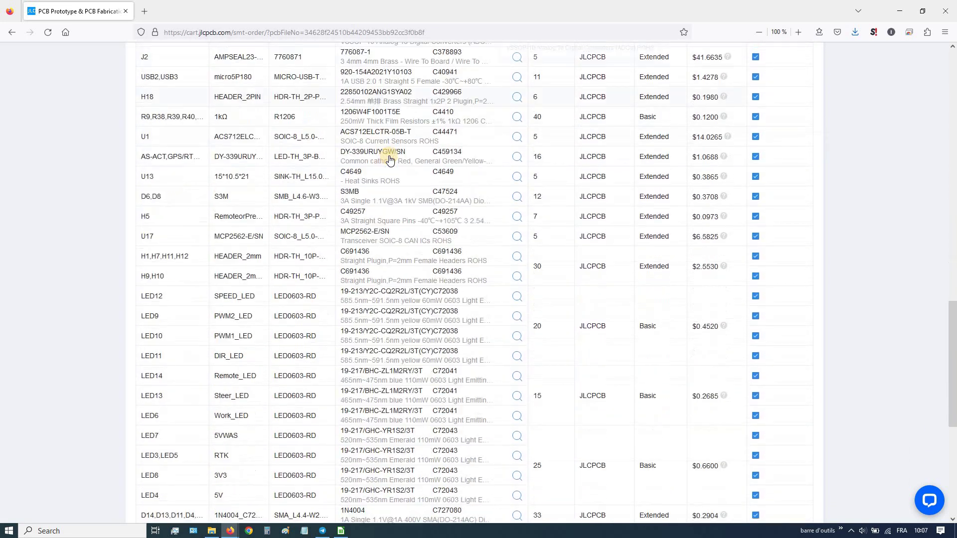
pyautogui.scroll(-4, 390, 160)
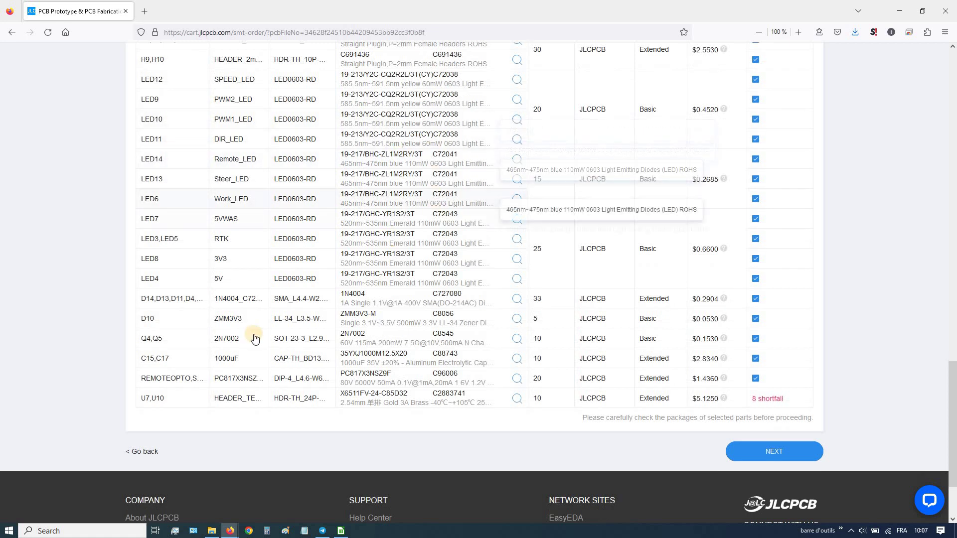
pyautogui.click(235, 399)
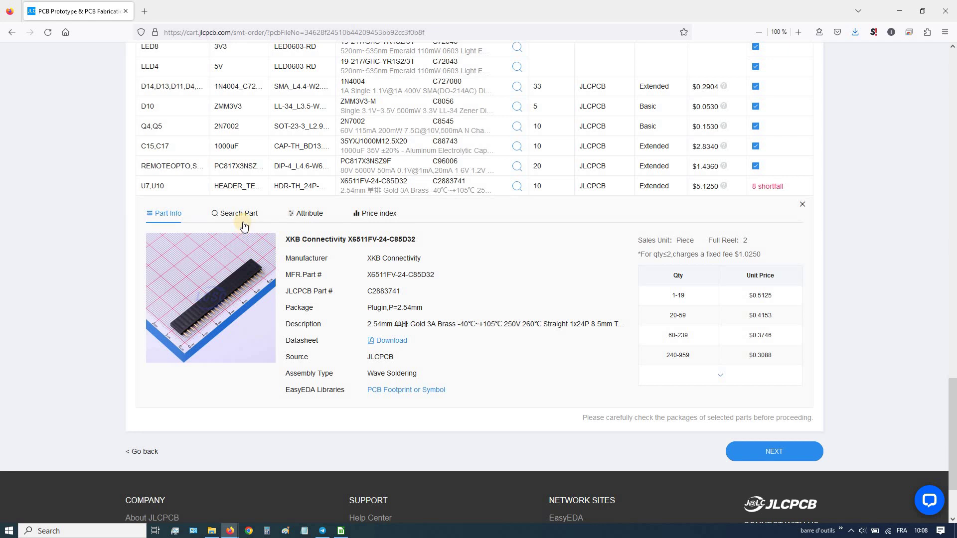
pyautogui.scroll(10, 299, 244)
pyautogui.scroll(15, 344, 250)
# Re-upload the bill of materials using the ATL_TEENSY_HEADERS BOM csv
pyautogui.click(793, 179)
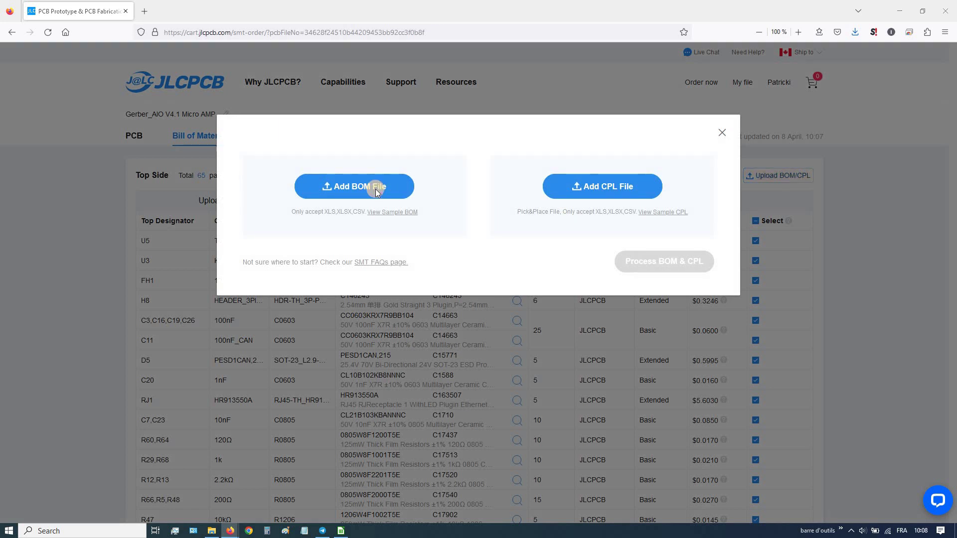
pyautogui.click(376, 192)
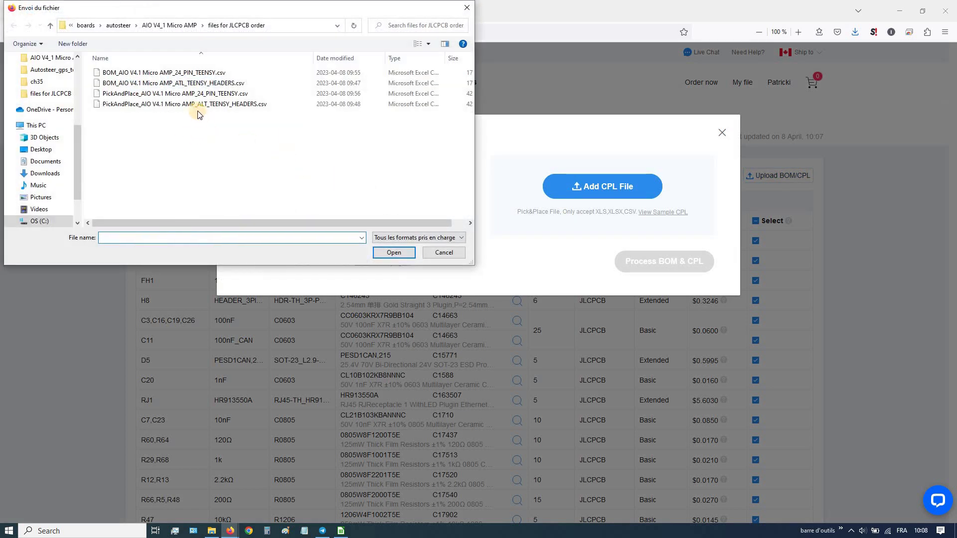
pyautogui.click(195, 86)
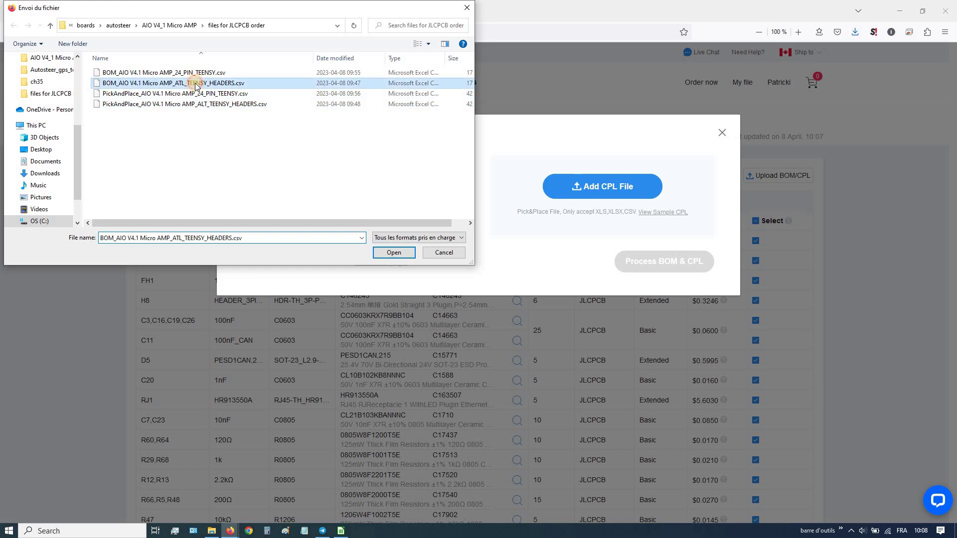
pyautogui.click(396, 252)
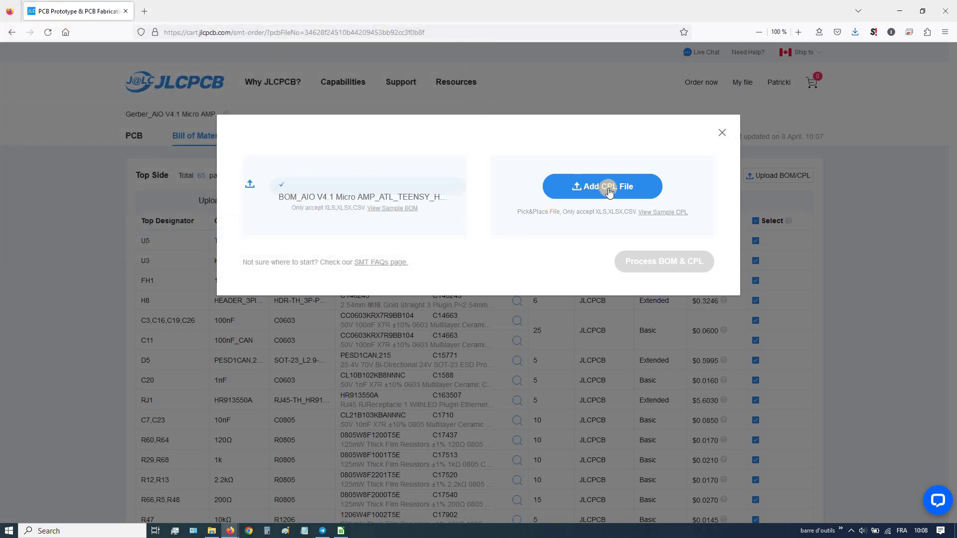
# Upload the ALT_TEENSY_HEADERS pick-and-place csv and process both files, detecting 66 parts
pyautogui.click(609, 191)
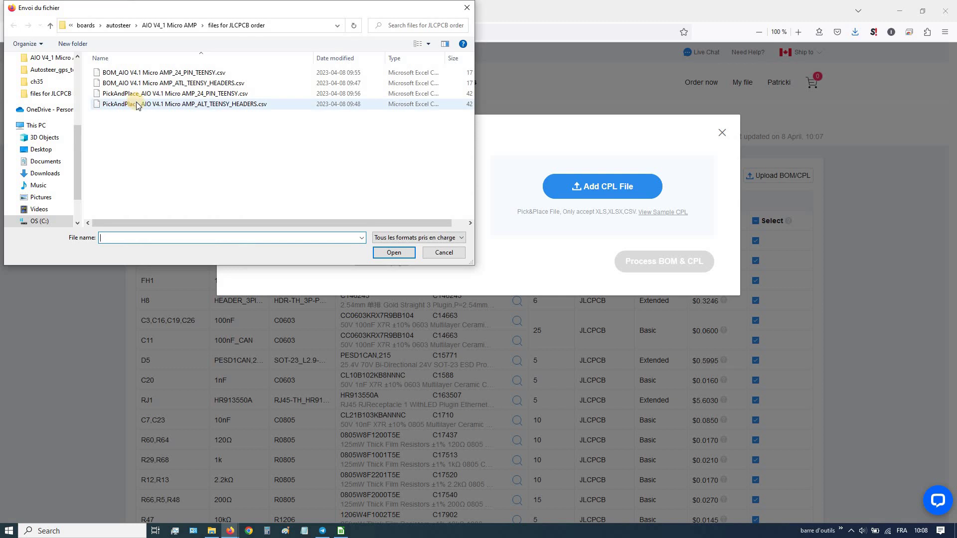
pyautogui.click(179, 105)
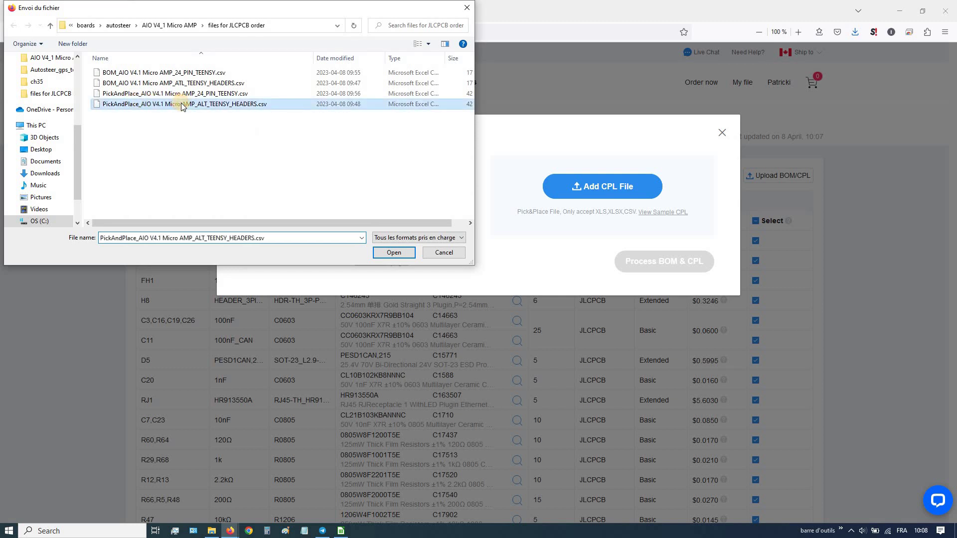
pyautogui.click(393, 254)
pyautogui.click(672, 264)
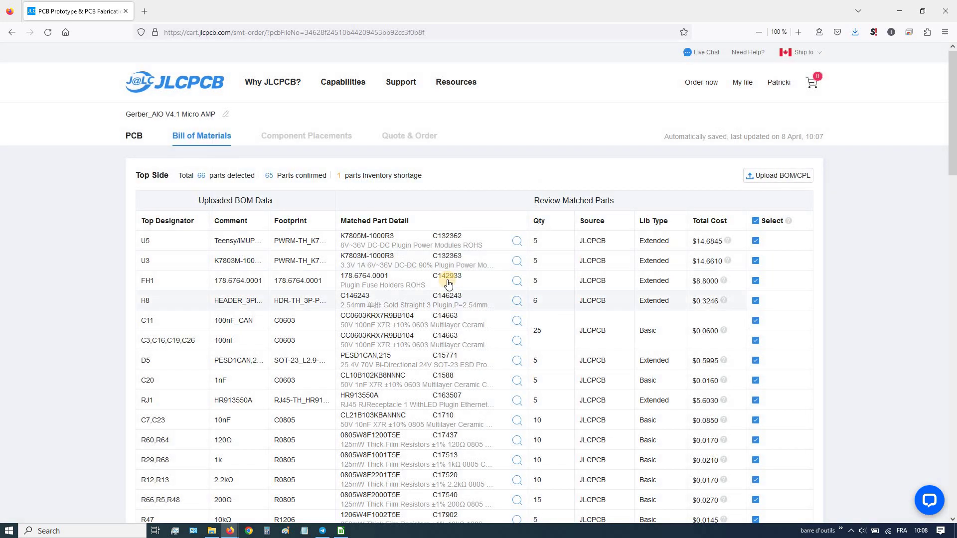
# Scroll to the U8,U903 row (9 short) and show details for header C50984
pyautogui.scroll(-5, 441, 272)
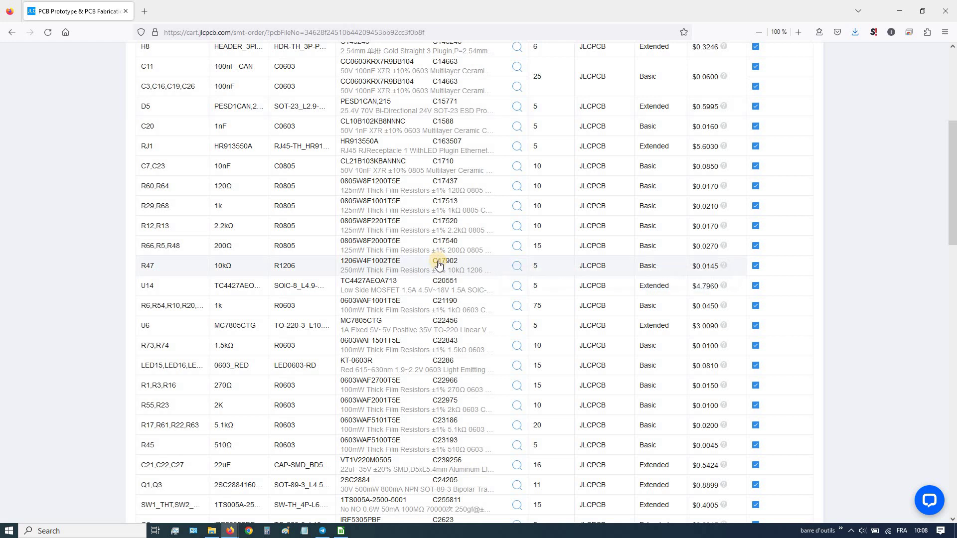
pyautogui.scroll(-12, 439, 263)
pyautogui.scroll(-7, 440, 263)
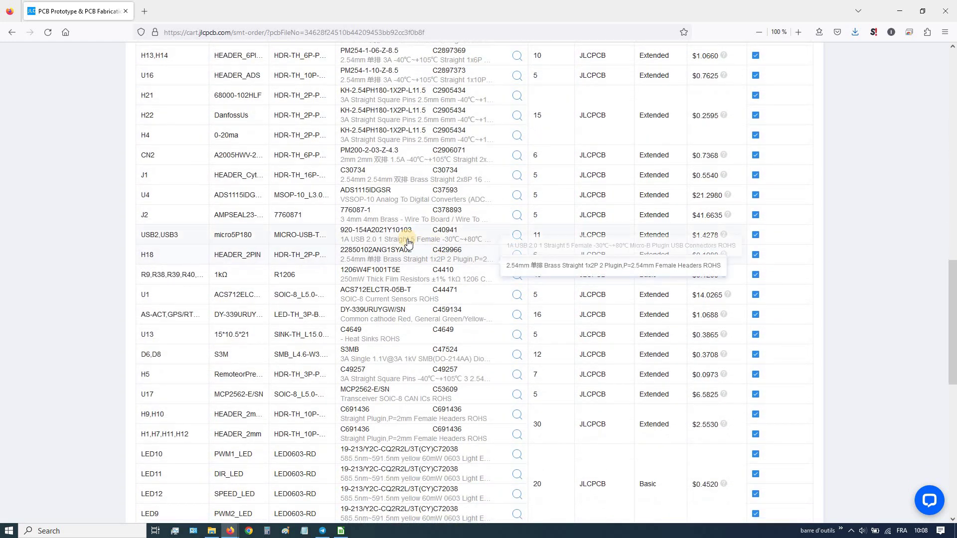
pyautogui.scroll(-3, 237, 196)
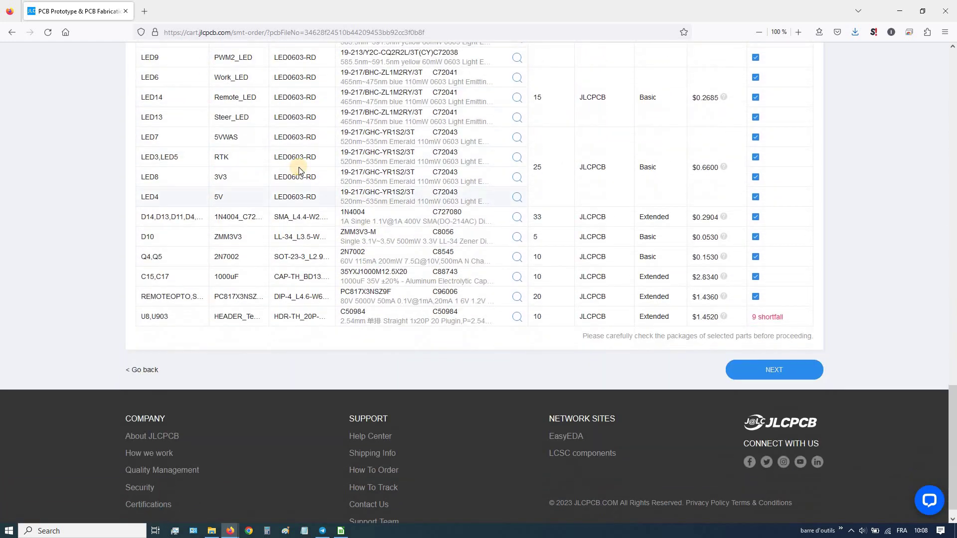
pyautogui.click(294, 314)
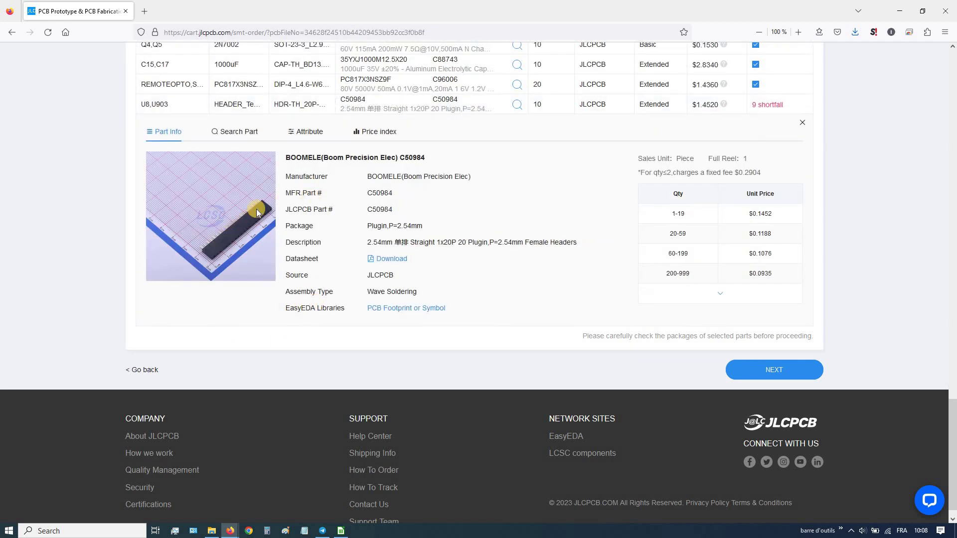
# Switch from the C50984 details to the JLCPCB ALTERNATE PARTS spreadsheet in Calc
pyautogui.scroll(1, 325, 199)
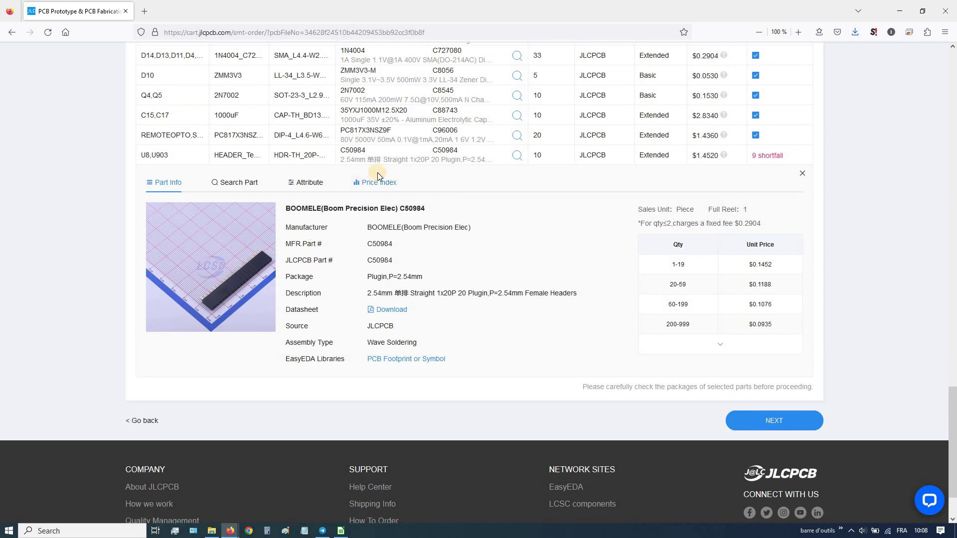
pyautogui.click(344, 531)
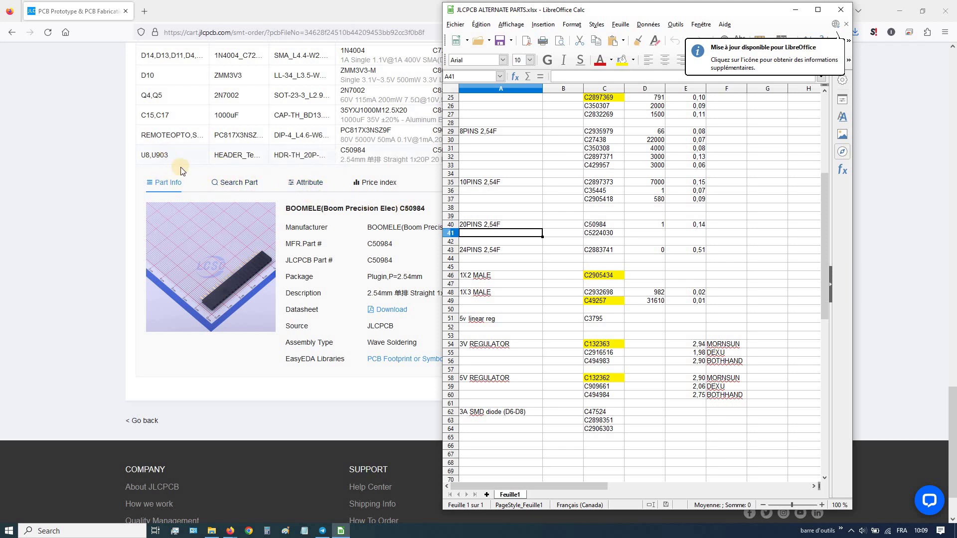
# Copy alternate part number C5224030 from cell C41, then open part search for U8,U903
pyautogui.click(170, 186)
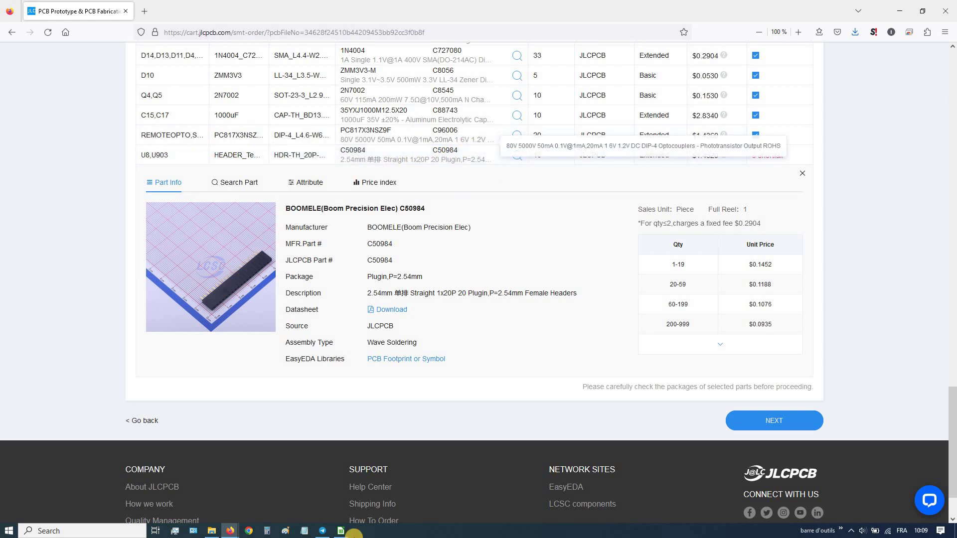
pyautogui.click(341, 531)
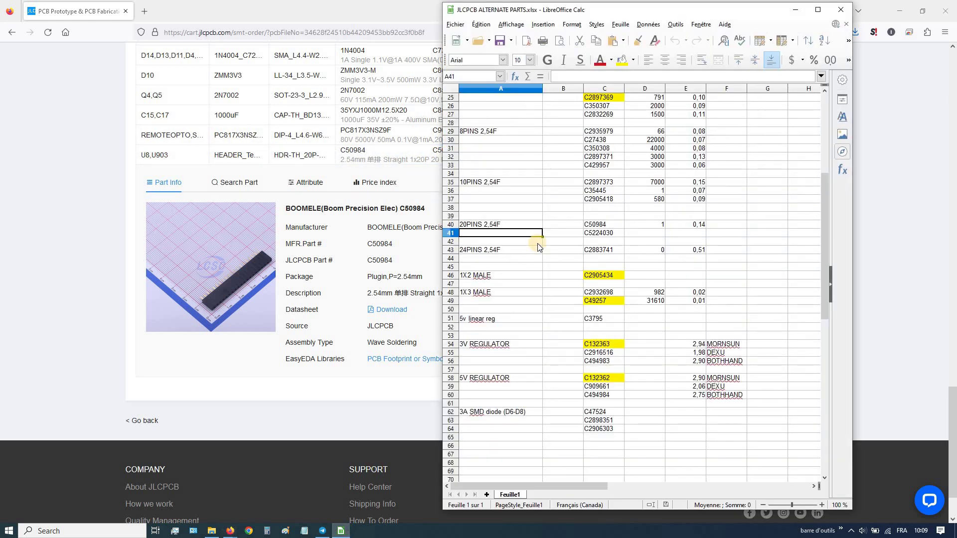
pyautogui.click(599, 232)
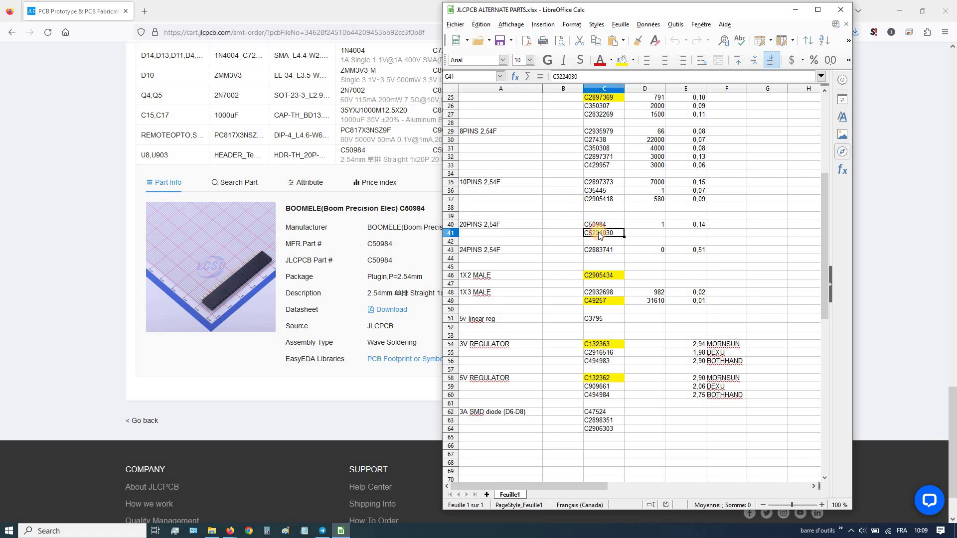
pyautogui.hotkey('ctrl', 'c')
pyautogui.click(238, 183)
# Search C5224030, select PM2.54-1*20 for the U8,U903 header, and continue to placement
pyautogui.click(225, 275)
pyautogui.doubleClick(159, 276)
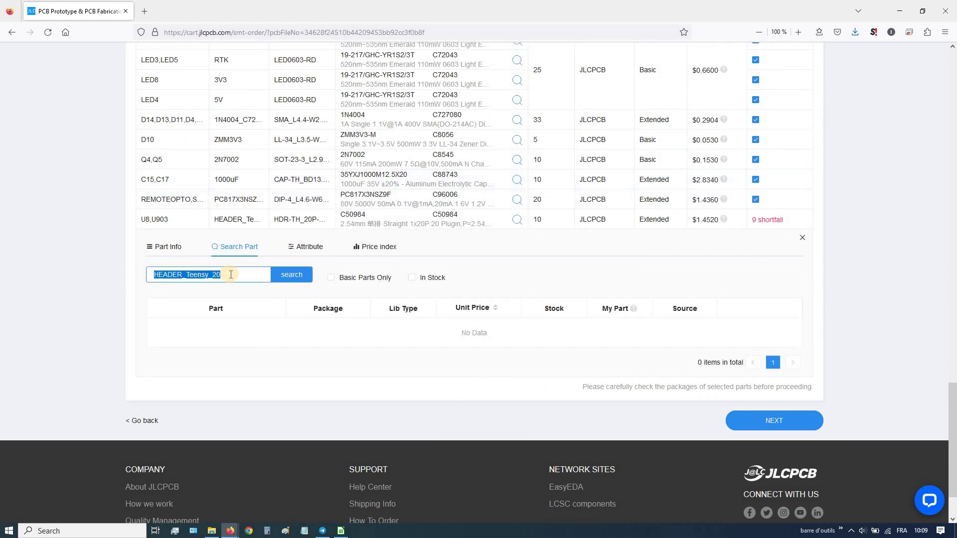
pyautogui.hotkey('ctrl', 'v')
pyautogui.click(291, 275)
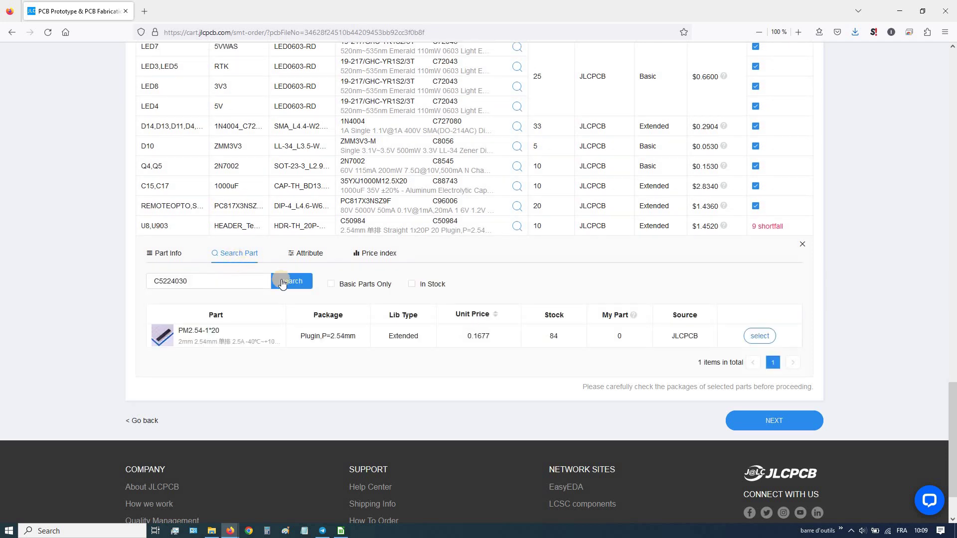
pyautogui.click(764, 338)
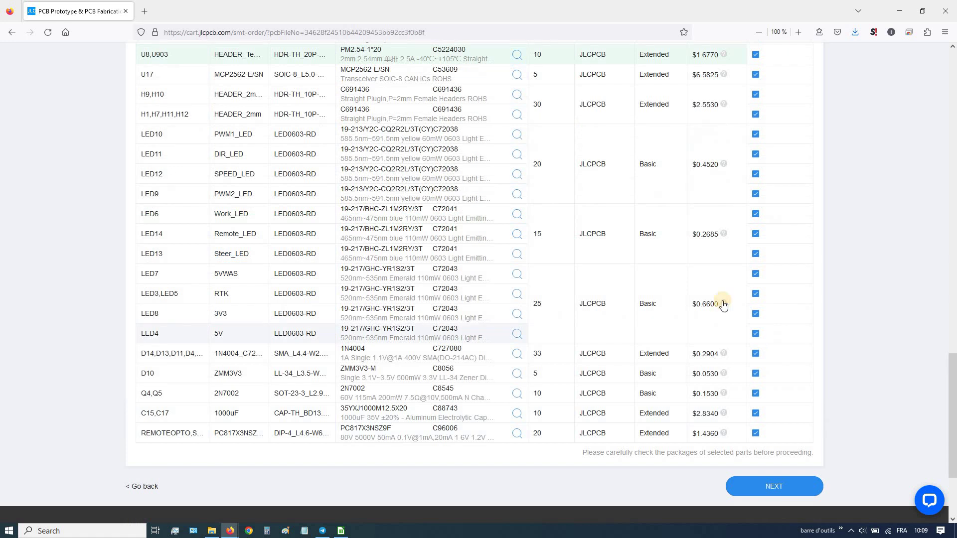
pyautogui.scroll(8, 675, 268)
pyautogui.scroll(-8, 651, 257)
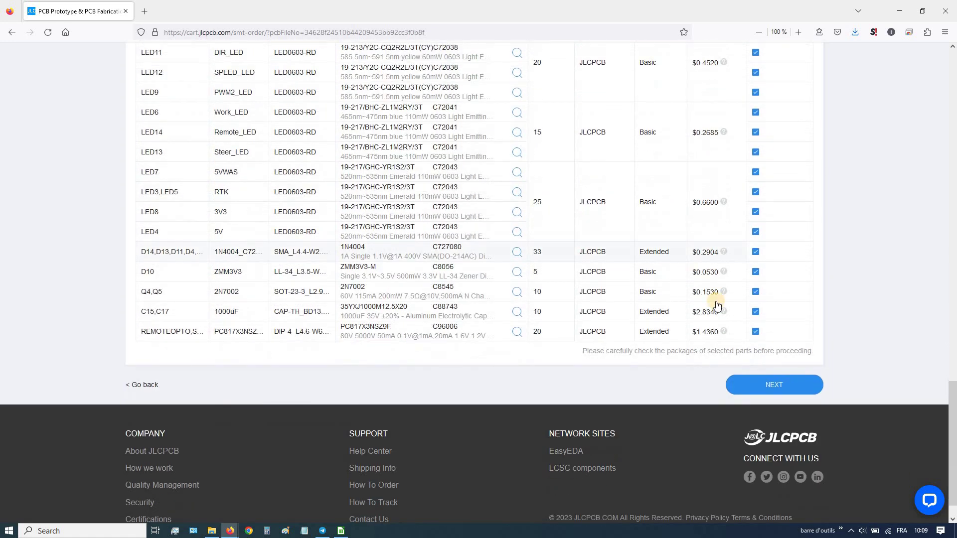
pyautogui.click(771, 384)
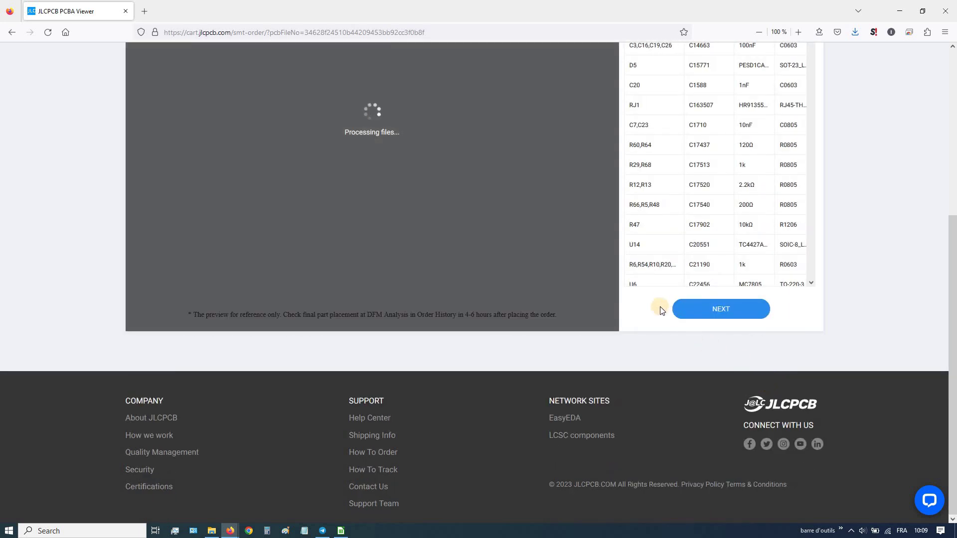
# Zoom the 2D PCBA preview to check part placements, then continue to Quote & Order
pyautogui.scroll(2, 634, 277)
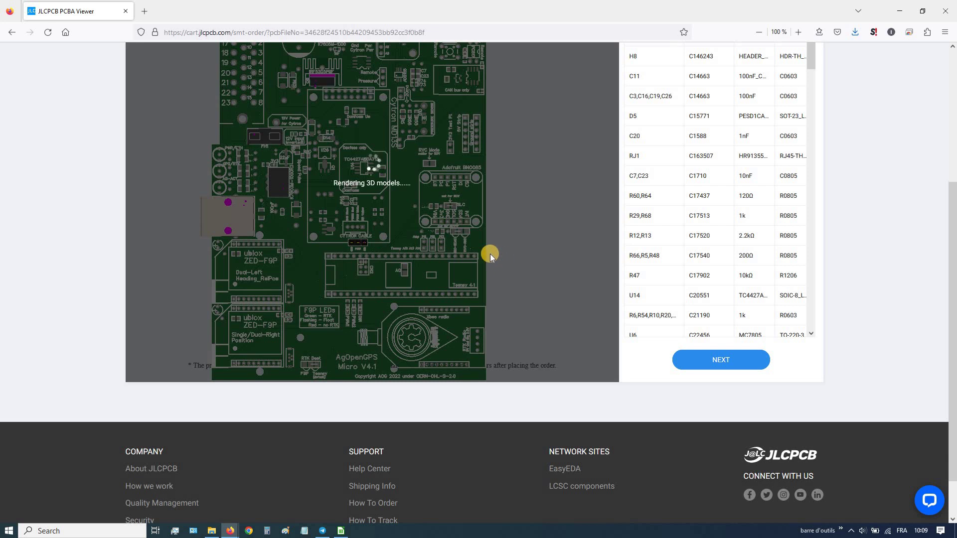
pyautogui.scroll(4, 482, 245)
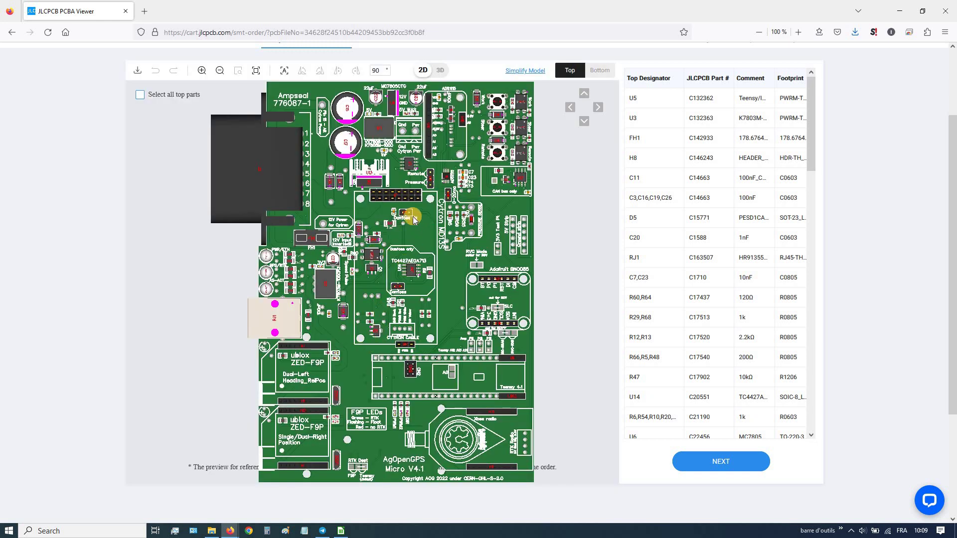
pyautogui.scroll(3, 399, 165)
pyautogui.scroll(-3, 393, 165)
pyautogui.scroll(-3, 394, 175)
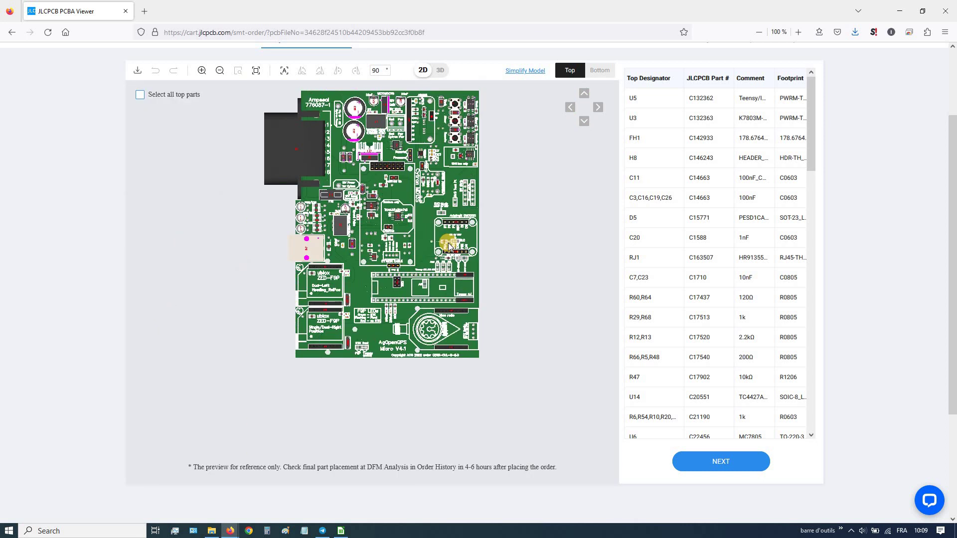
pyautogui.click(729, 460)
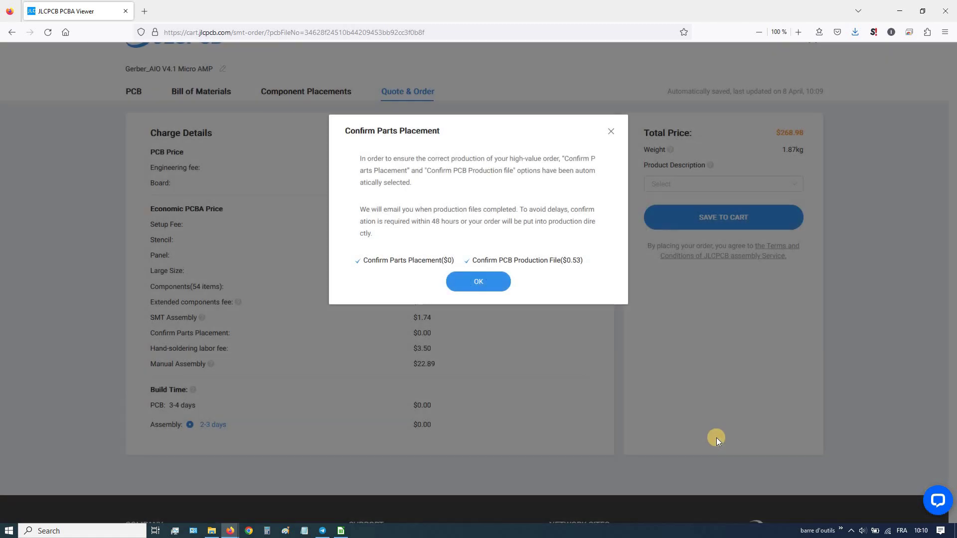
# Acknowledge the Confirm Parts Placement notice with OK
pyautogui.click(479, 282)
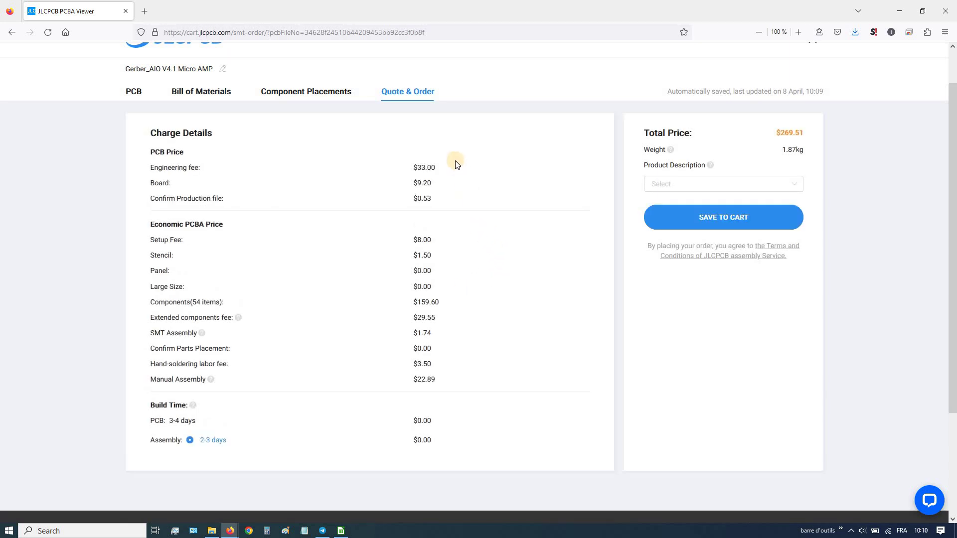
pyautogui.scroll(-2, 457, 174)
pyautogui.scroll(2, 458, 174)
# Set product description to Reserch\Education\DIY\Entertainment > Development Board and save the $269.51 order to cart
pyautogui.click(687, 184)
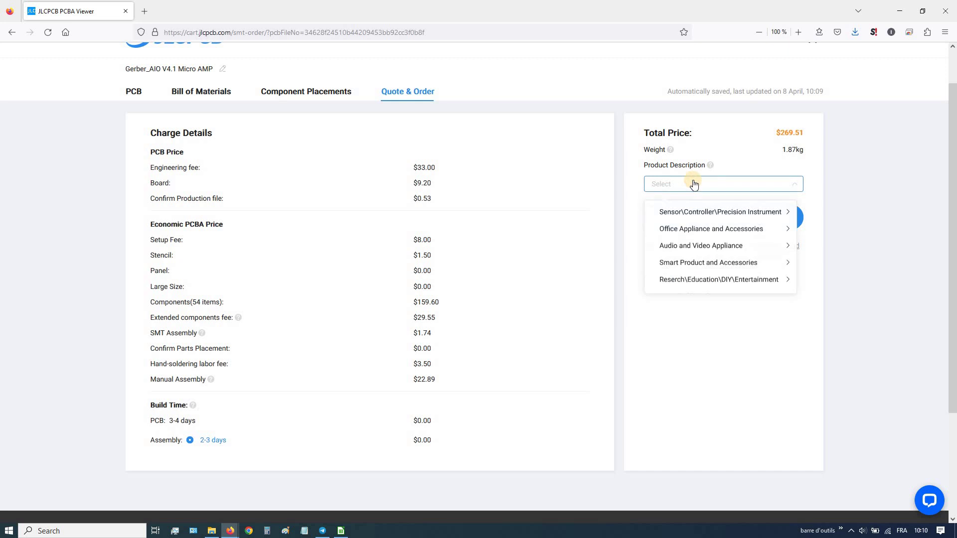
pyautogui.click(737, 279)
pyautogui.click(823, 237)
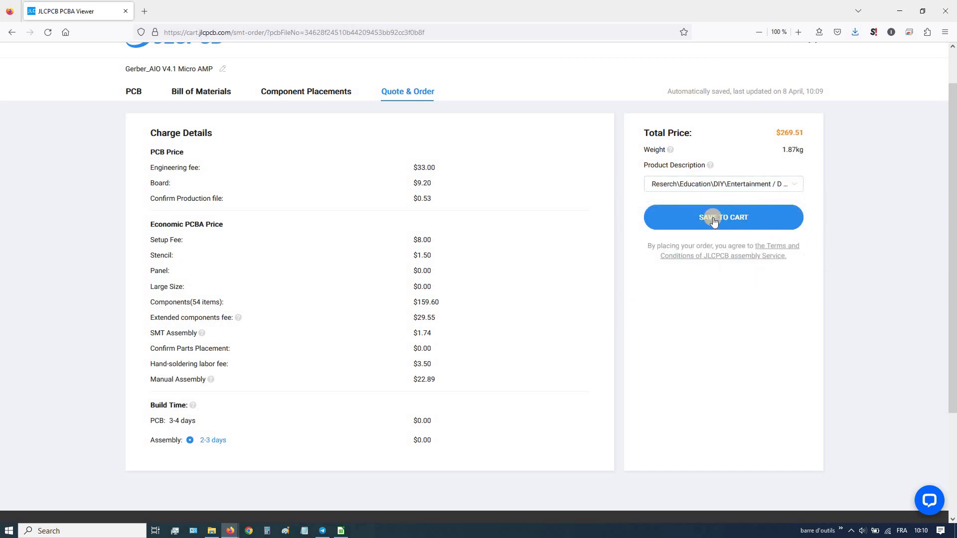
pyautogui.click(713, 217)
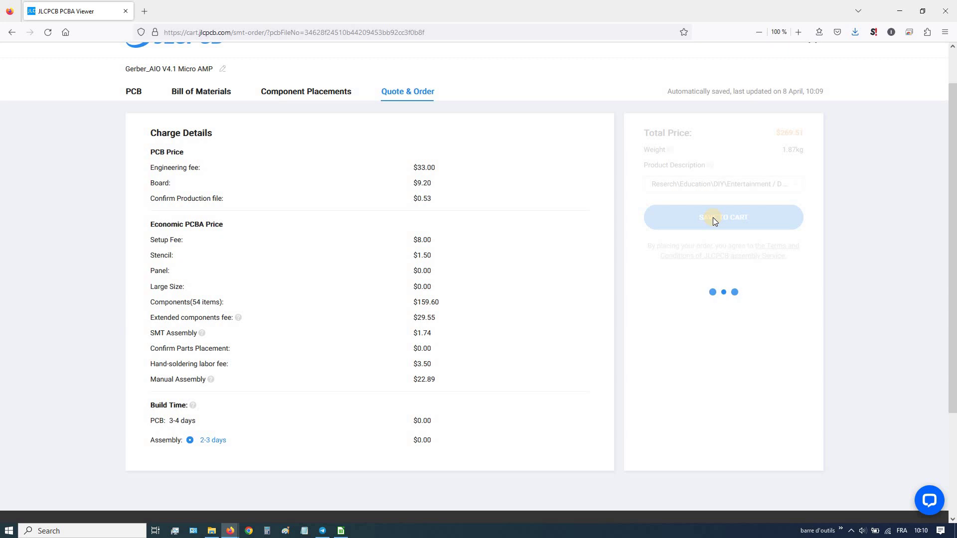